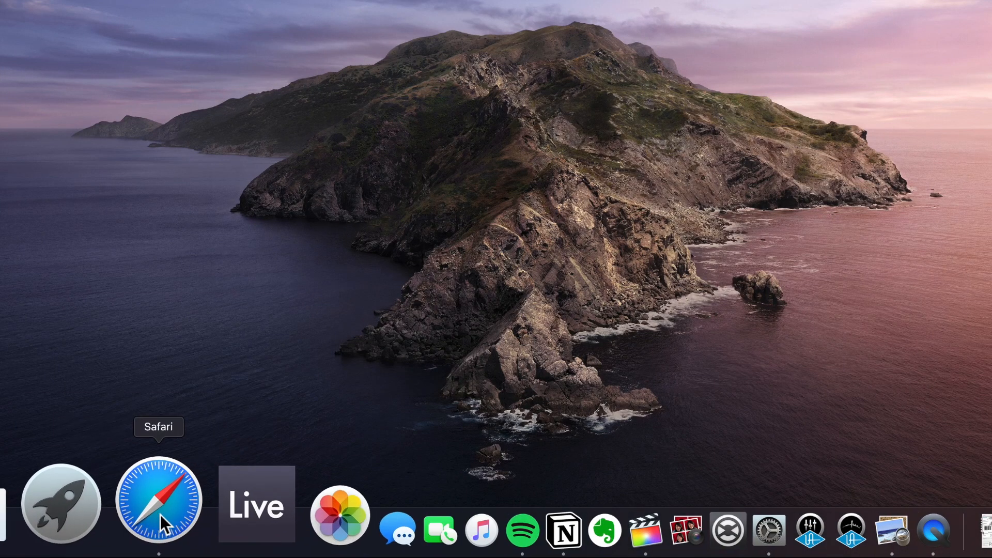
Step: Open Ableton Live and load the Auto Filter LPF preset onto the 1 Audio track
left_click(200, 510)
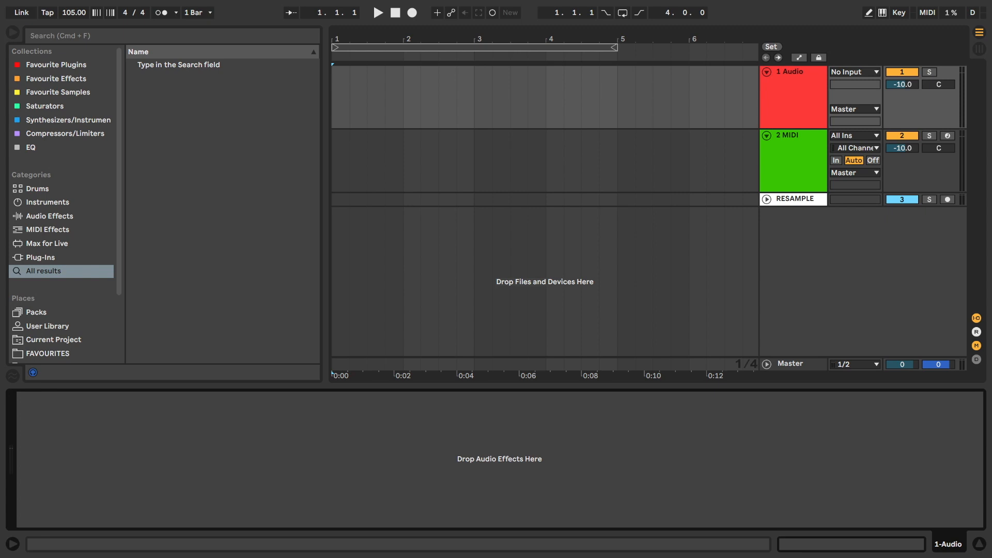
key("super+f")
type("lpf")
key("Down")
key("Return")
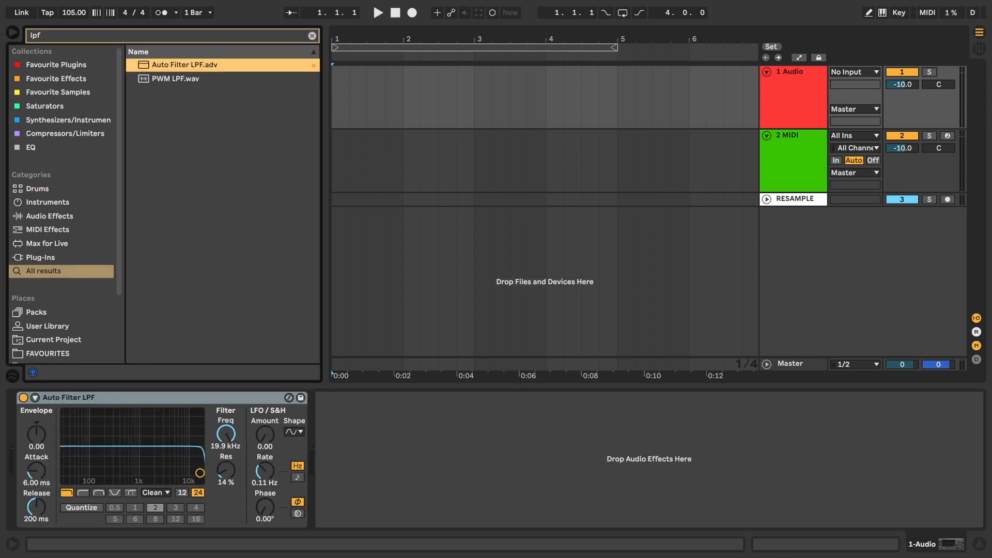
Step: Find the Auto Filter HPF preset and add it after the low-pass filter on the audio track
key("super+f")
type("hpf")
key("Down")
key("Return")
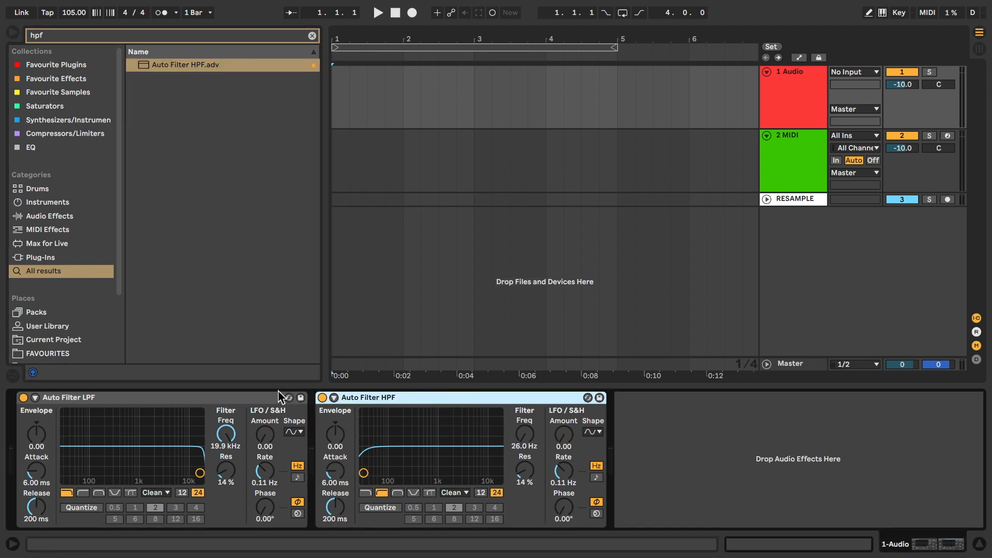
Step: Group both Auto Filters into an Audio Effect Rack and show its macro controls
left_click(245, 398, "shift")
key("ctrl+g")
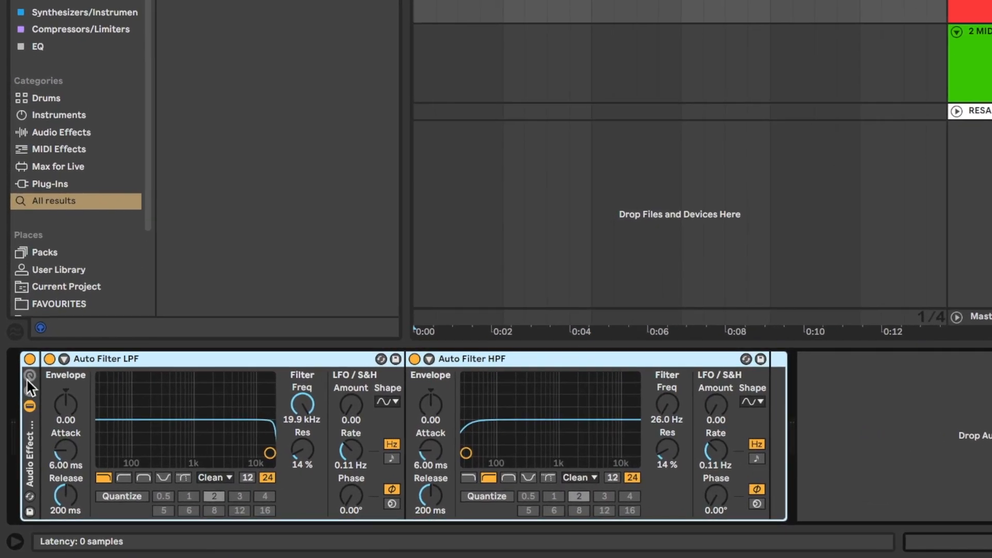
left_click(26, 397)
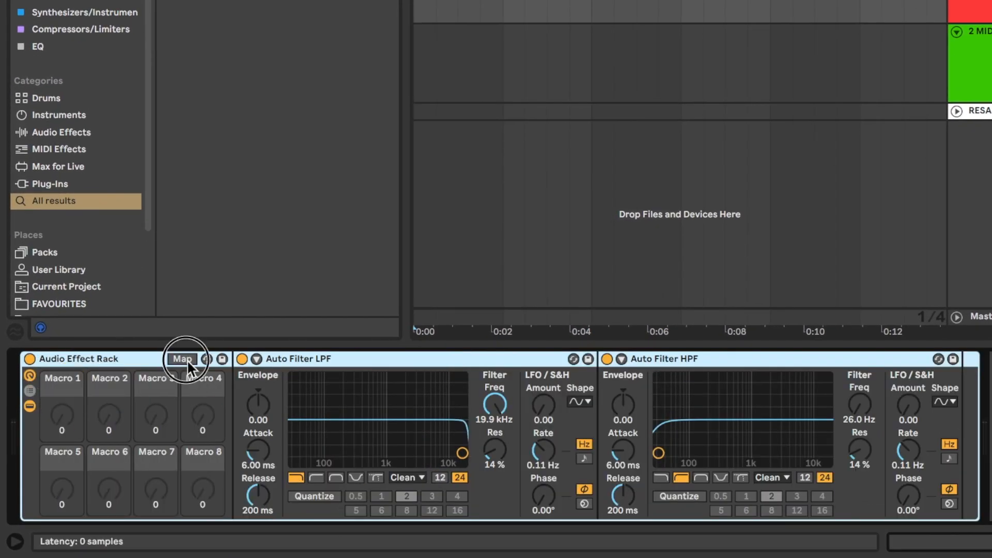
Step: Map the filter frequencies of both the LPF and HPF Auto Filters to Macro 1
left_click(187, 360)
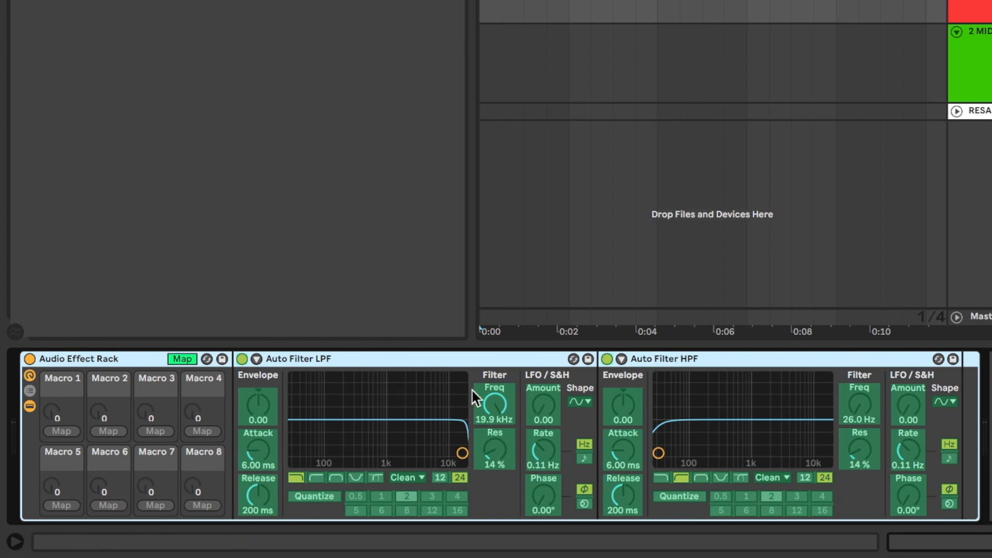
left_click(494, 402)
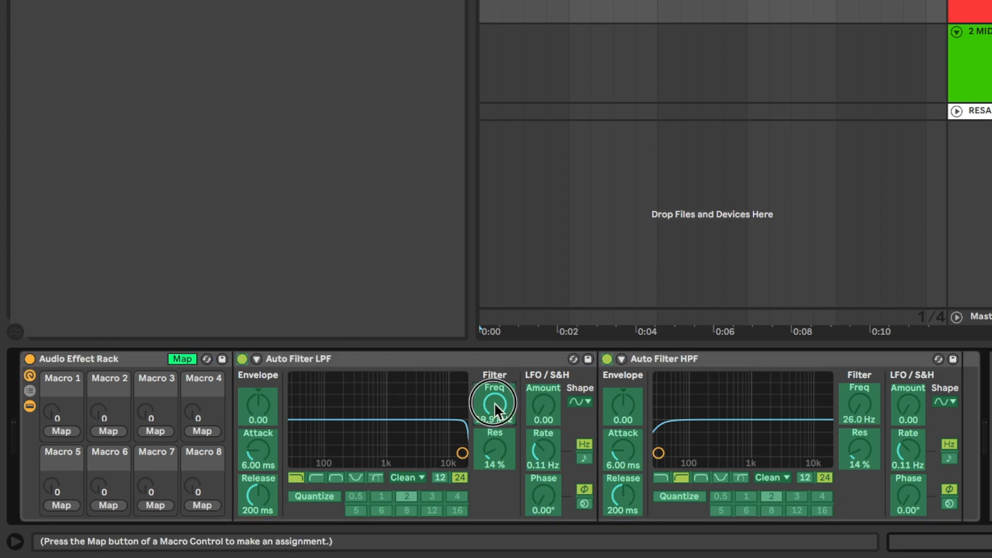
left_click(66, 432)
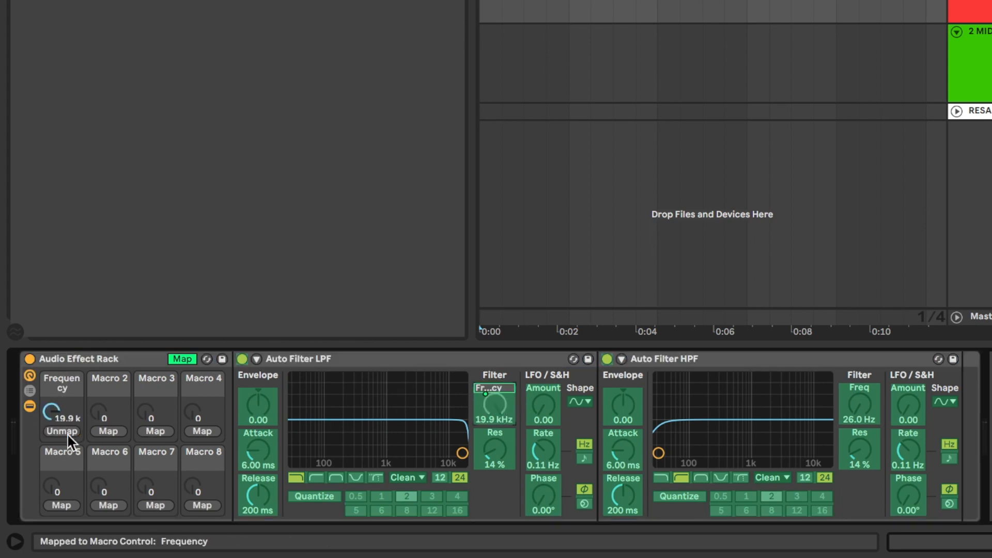
left_click(866, 410)
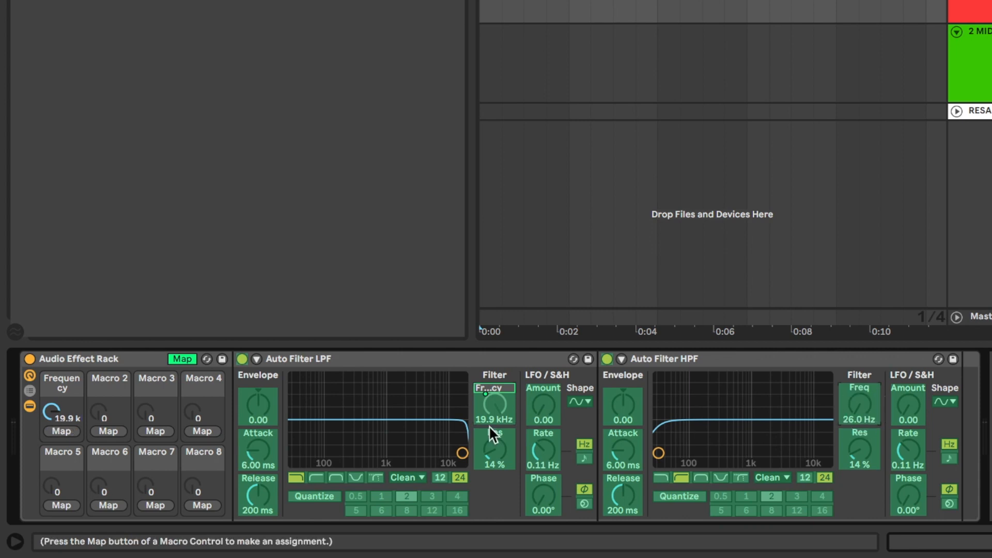
left_click(56, 432)
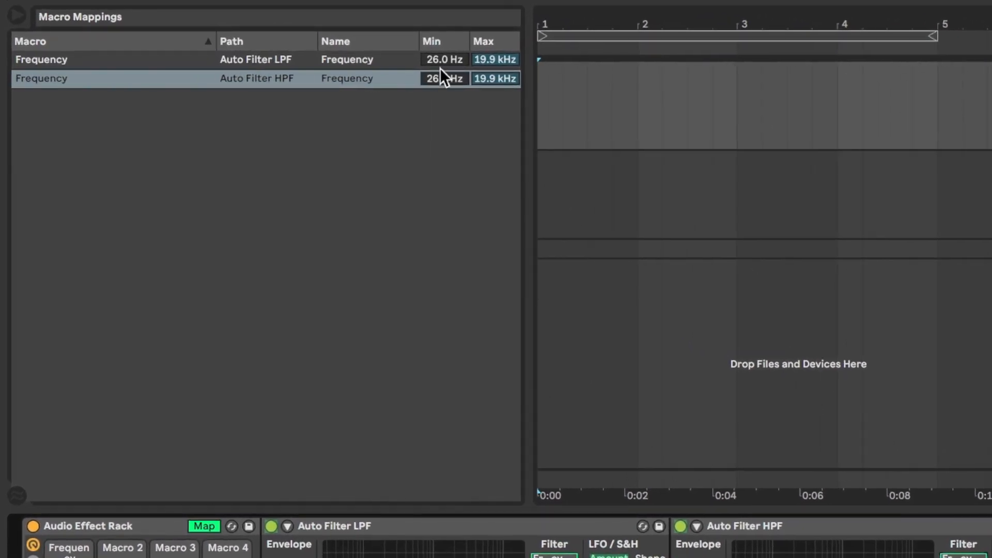
Step: Set the LPF frequency mapping from 19.9 kHz to 800 Hz and the HPF mapping's maximum to 2000 Hz, then leave map mode
left_click_drag(442, 60, 442, 21)
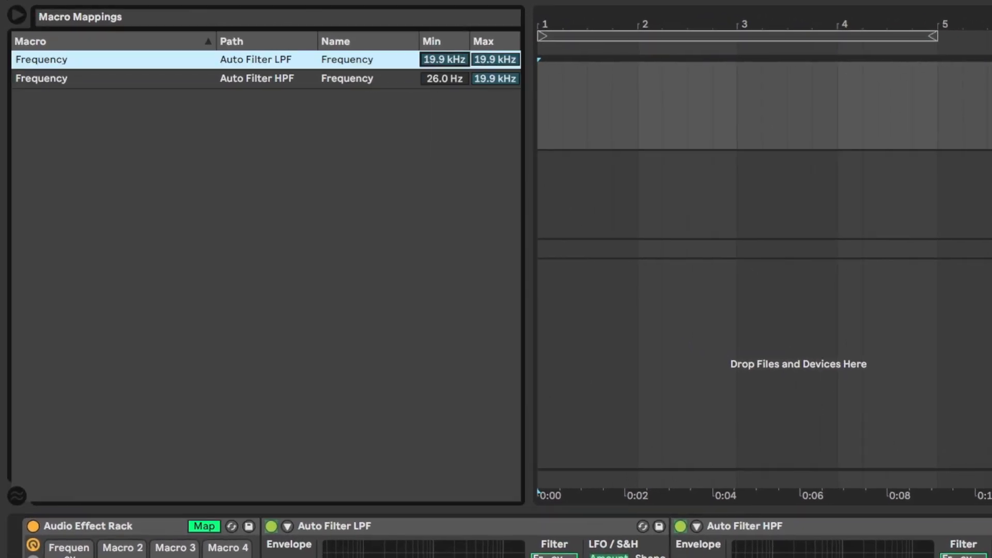
left_click(486, 59)
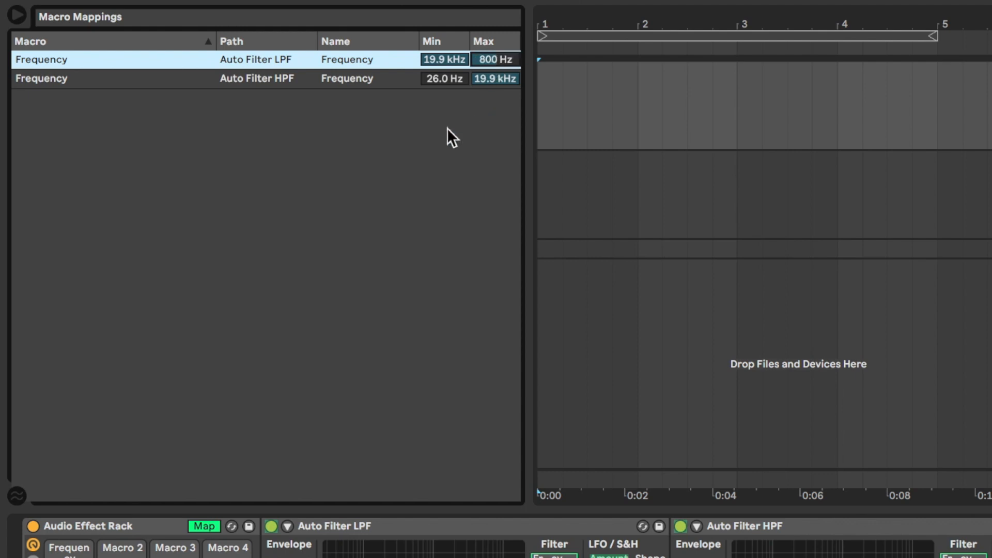
left_click(445, 79)
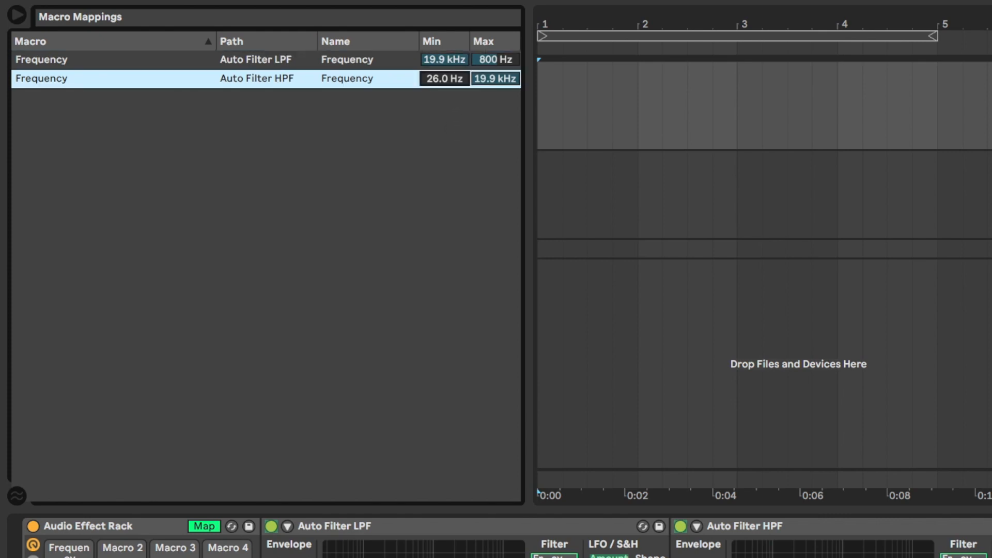
left_click(508, 81)
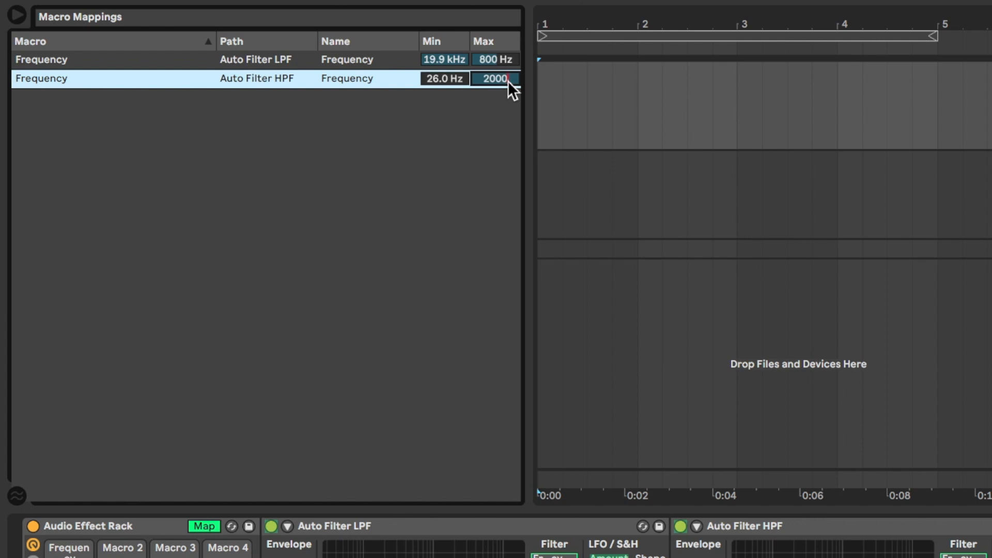
type("2000")
key("Return")
left_click(204, 526)
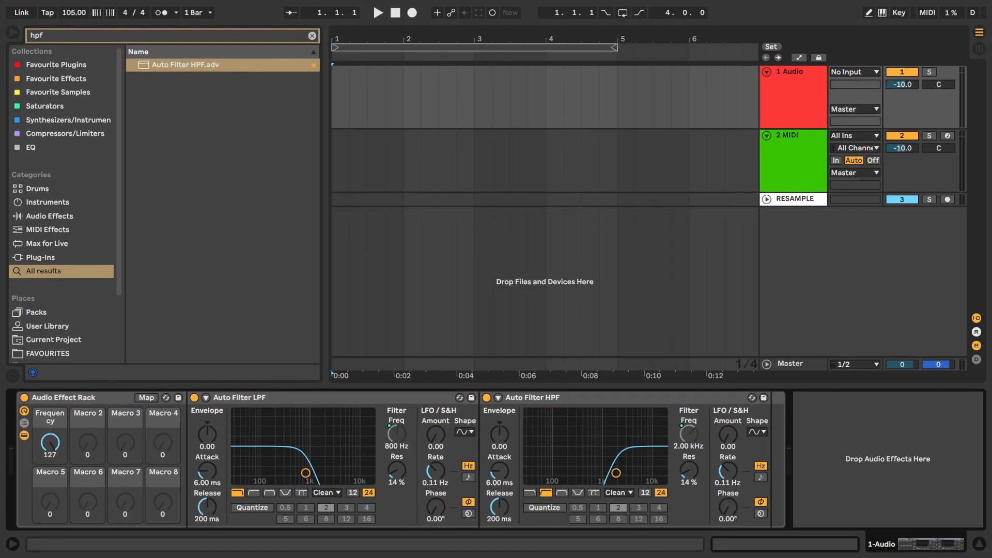
Step: Rename the first macro as Thinner and colour it red
mouse_move(50, 443)
left_mouse_down()
mouse_move(50, 461)
mouse_move(50, 442)
left_mouse_up()
key("ctrl+r")
type("Thinne")
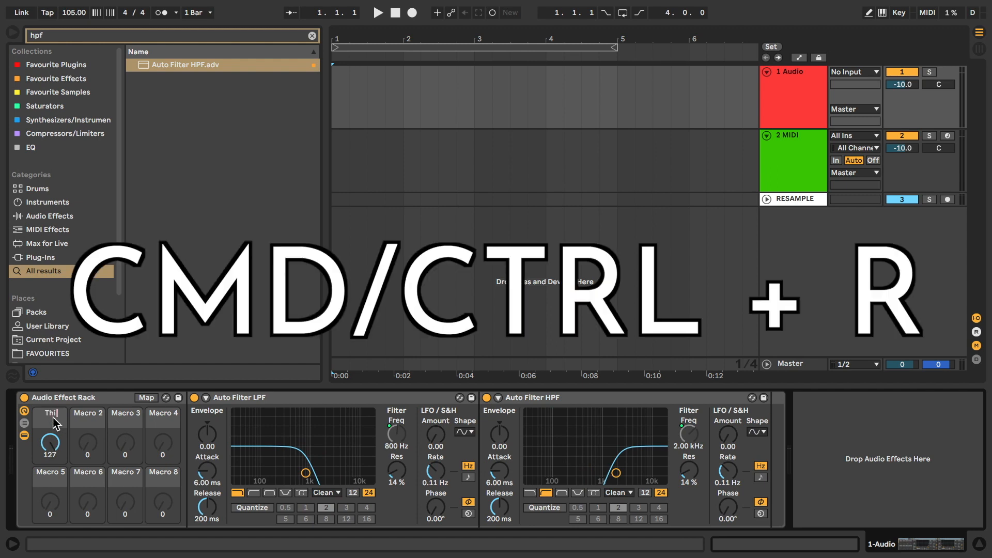
type("r")
key("Return")
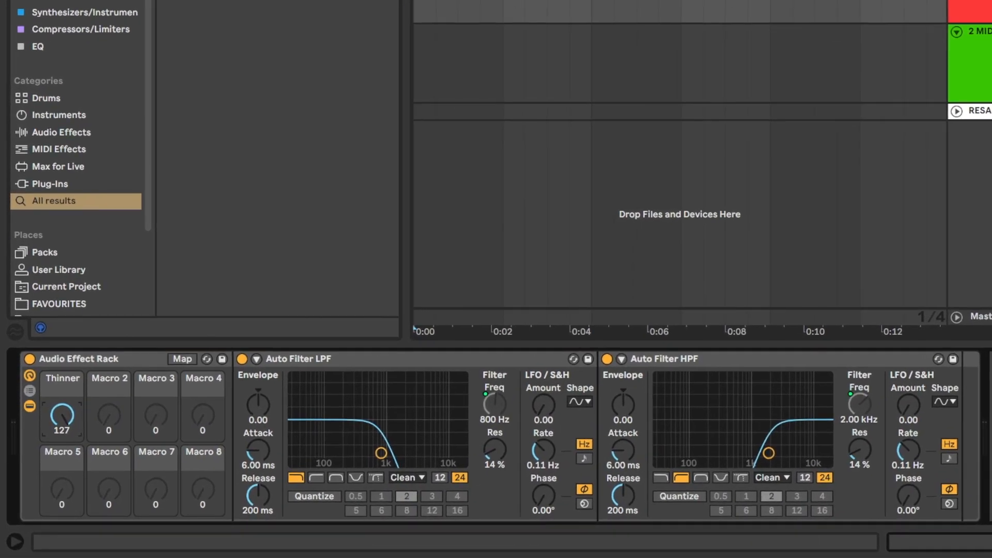
right_click(75, 388)
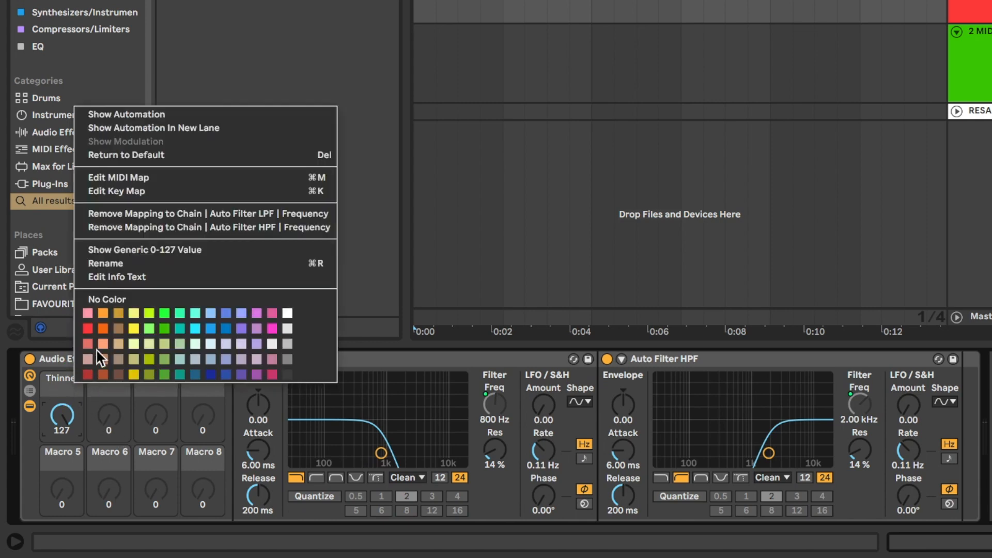
left_click(91, 331)
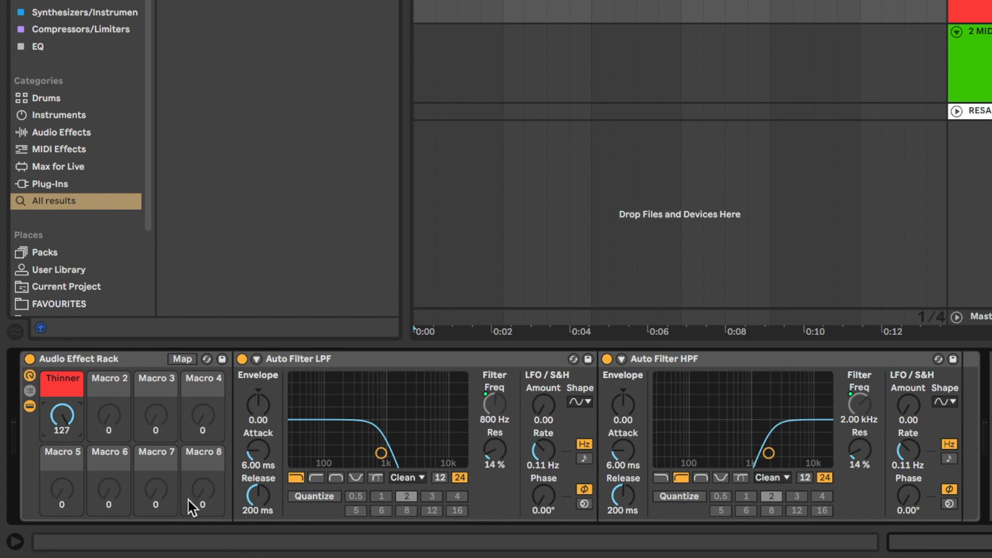
right_click(116, 386)
left_click(125, 382)
right_click(114, 392)
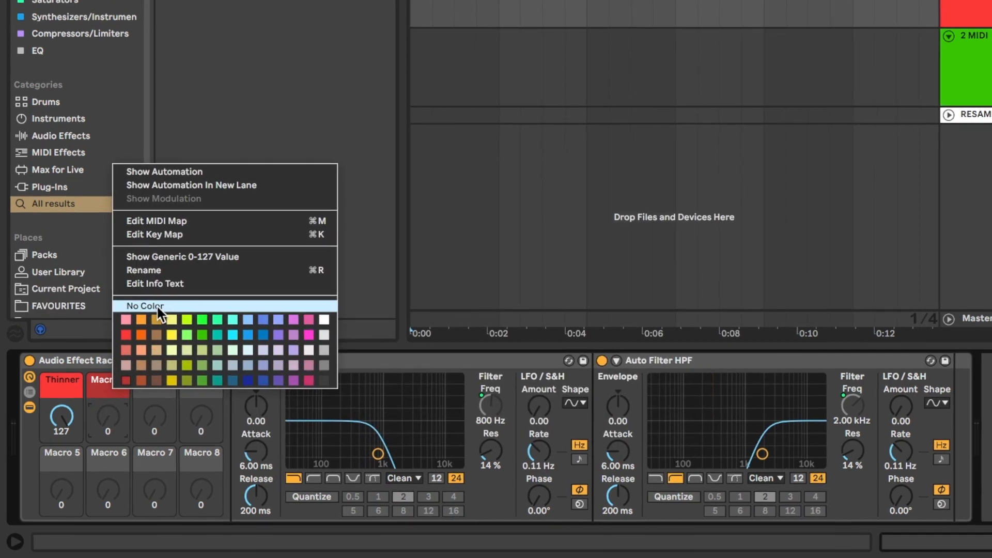
left_click(156, 305)
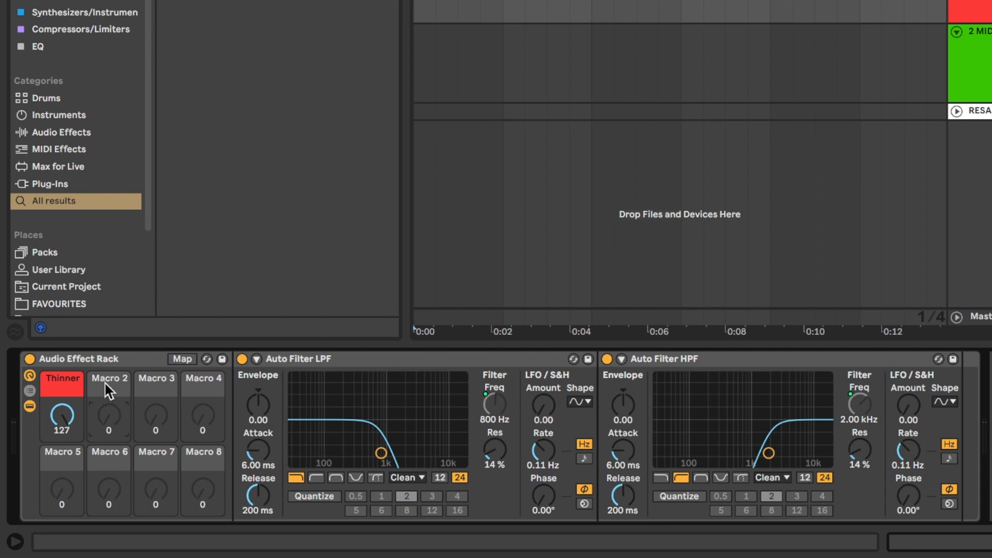
Step: Clear the names of Macros 2 to 8 so the unused macros have blank labels
key("Escape")
key("super+r")
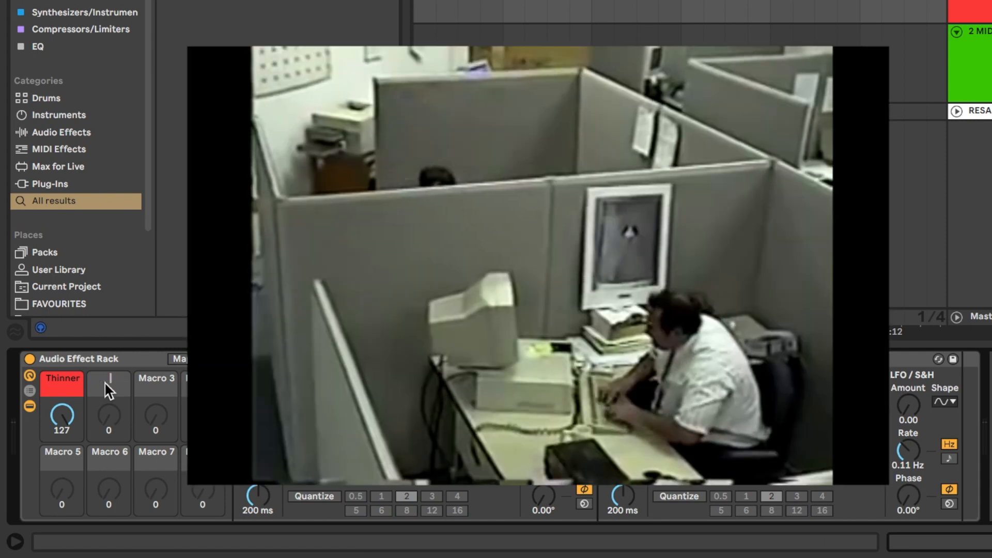
key("Escape")
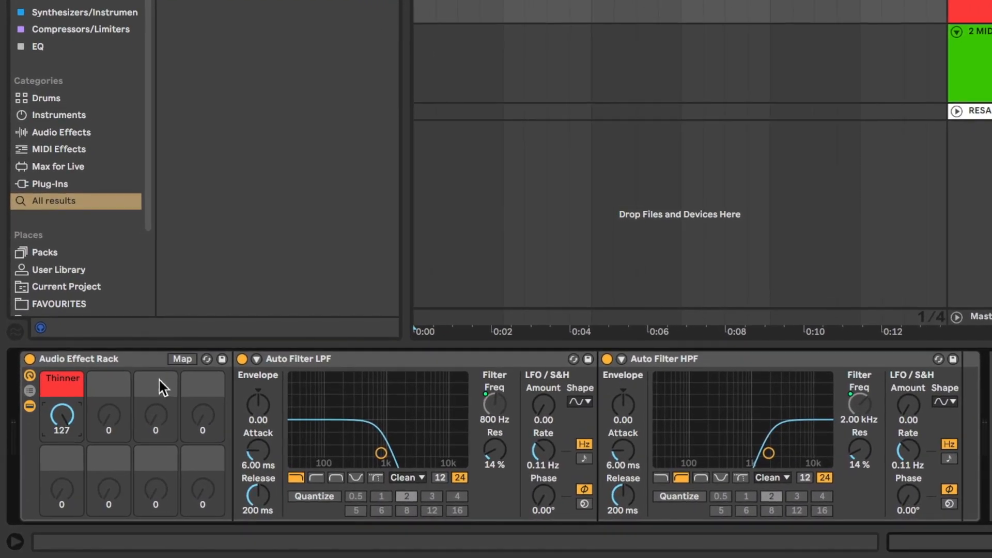
Step: Switch the Auto Filter LPF to the Morph filter type and map Morph to the second macro with a lowered maximum
left_click(375, 477)
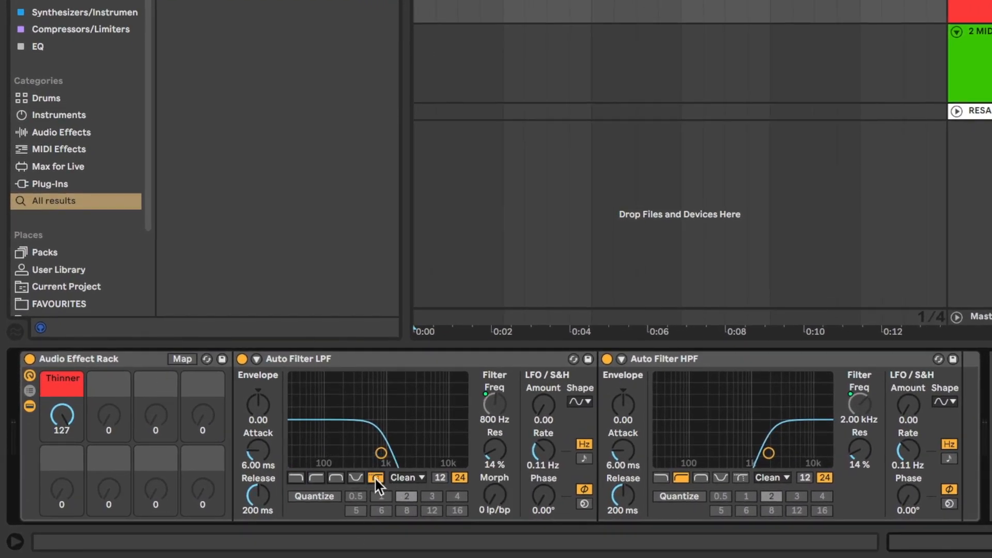
left_click(182, 360)
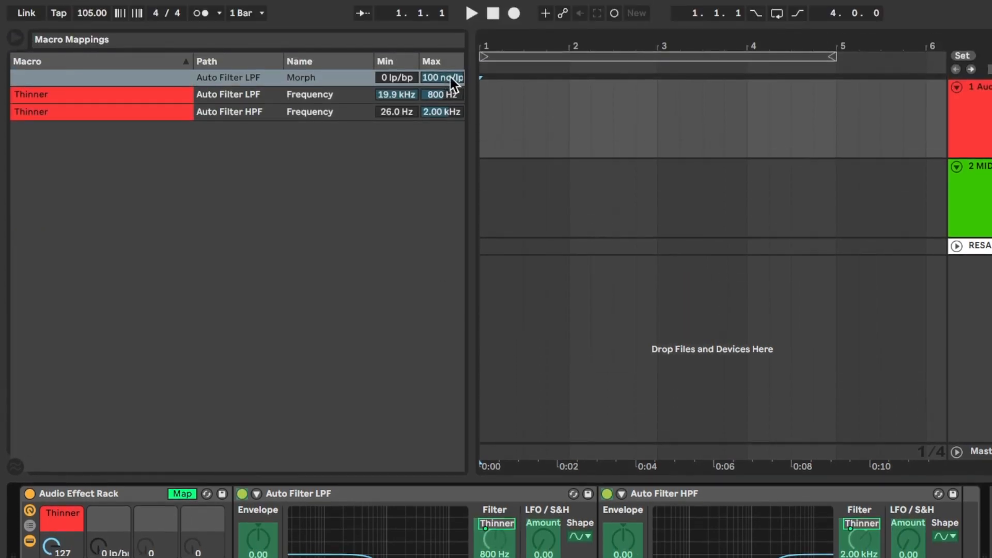
left_click_drag(451, 4, 451, 11)
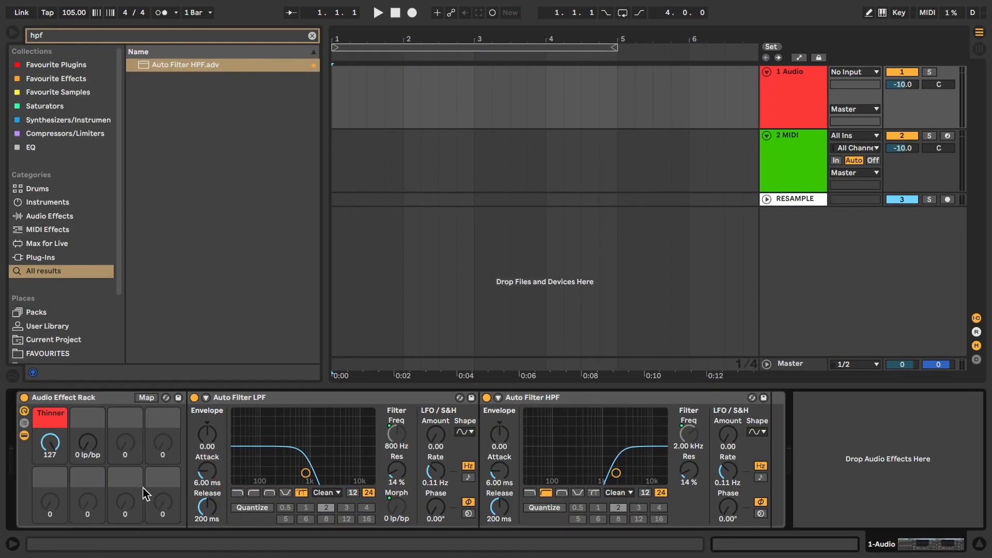
Step: Try out the rack's macros and show the second macro's value as a generic 0-127 value
left_click_drag(87, 443, 87, 491)
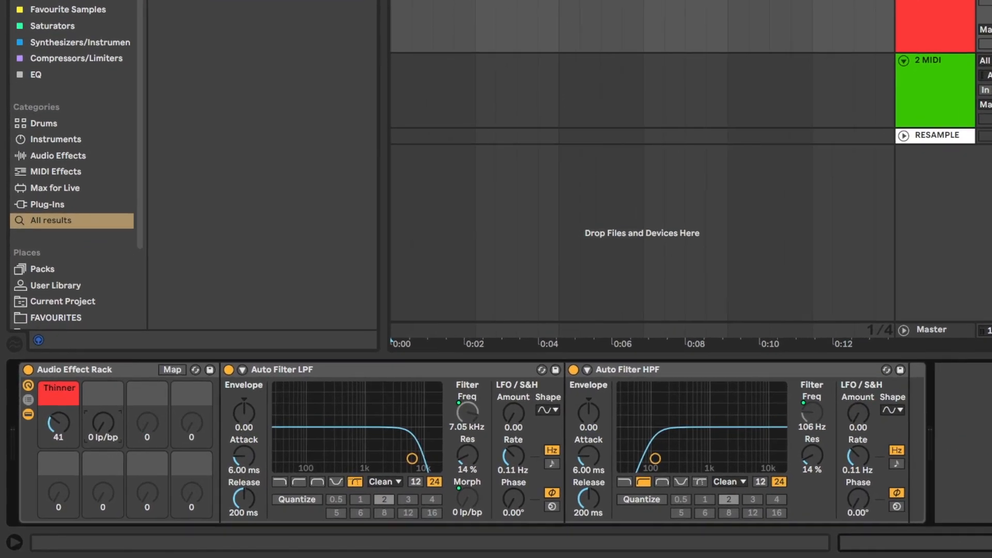
right_click(105, 418)
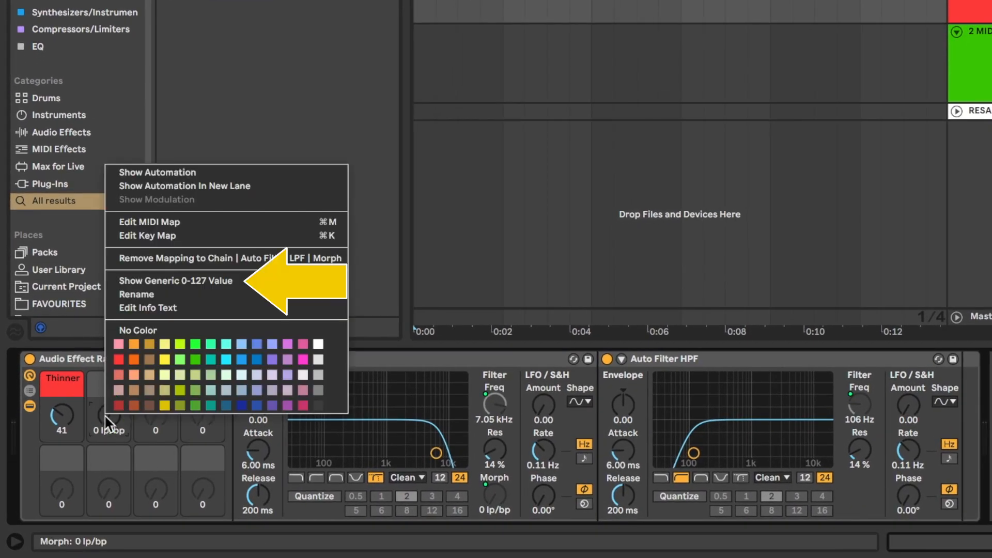
left_click(173, 281)
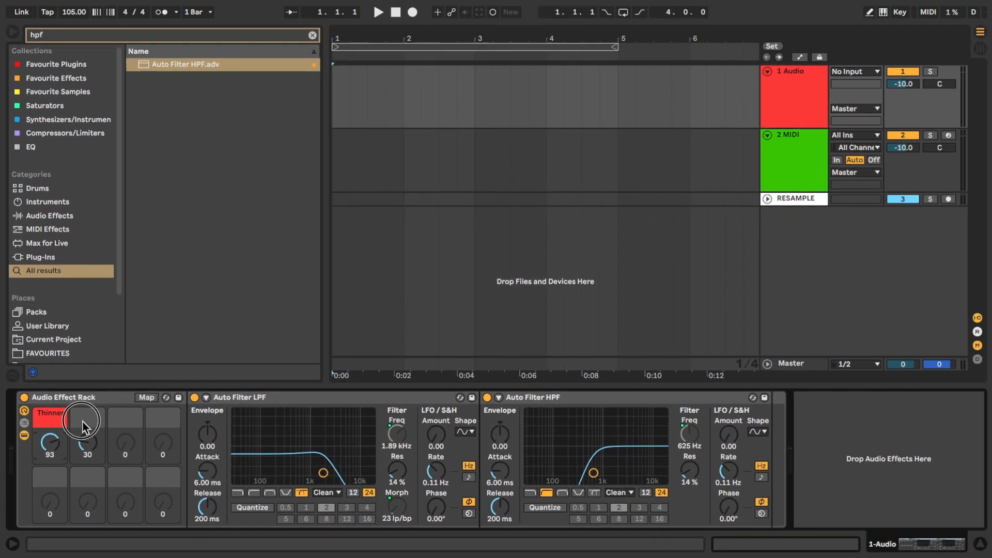
Step: Colour the second macro dark blue and name it Low Cut
right_click(100, 392)
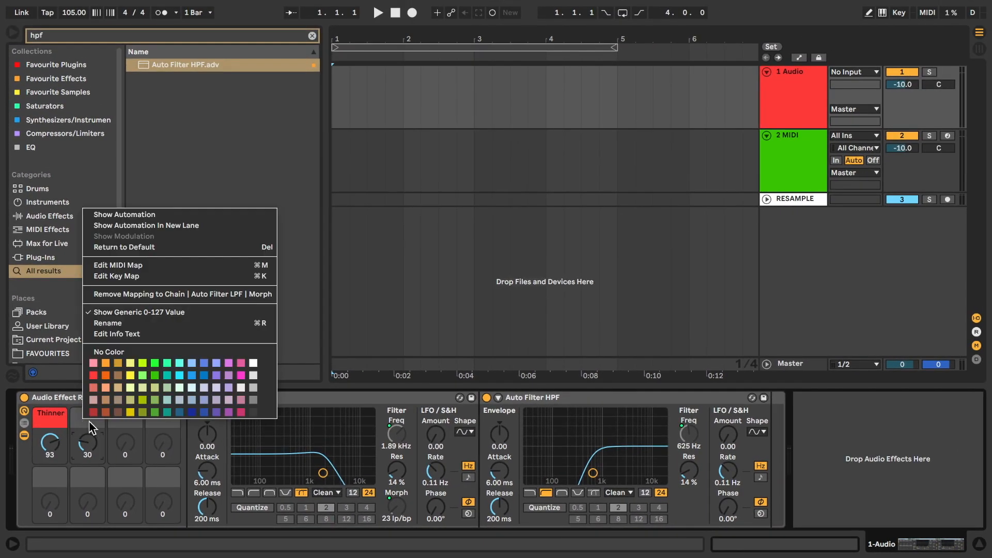
left_click(204, 413)
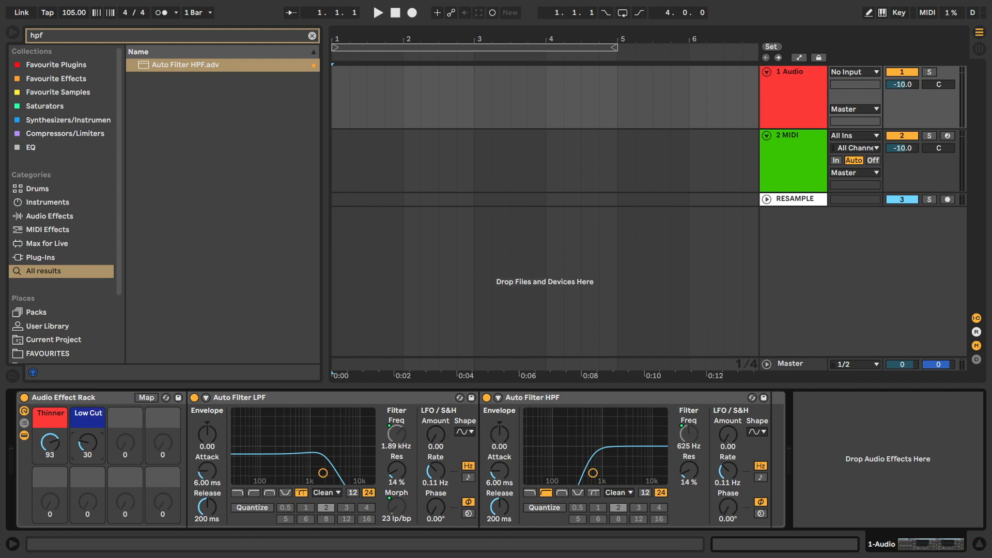
Step: Save the Audio Effect Rack to the User Library as [FT] Thinner
left_click(179, 398)
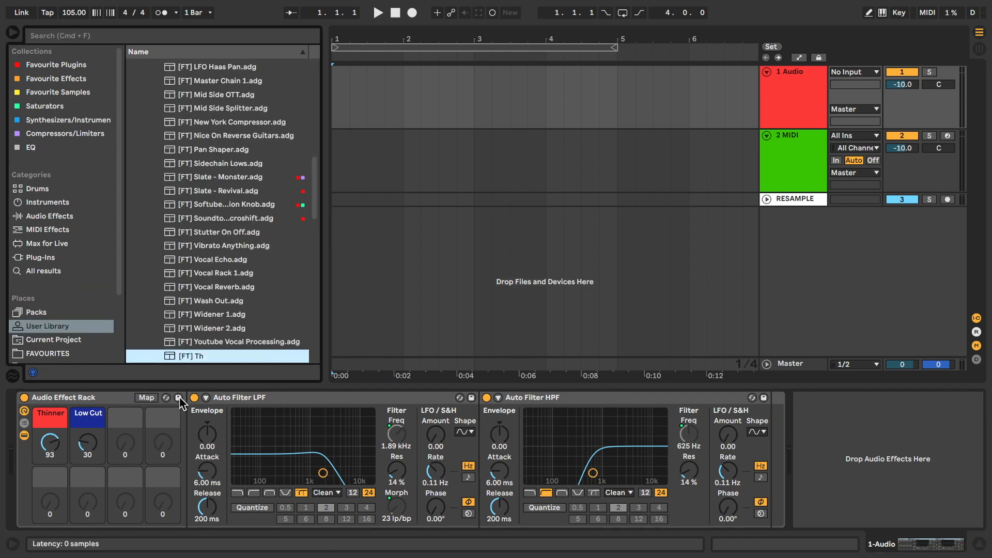
type("[FT] Thinner")
key("Return")
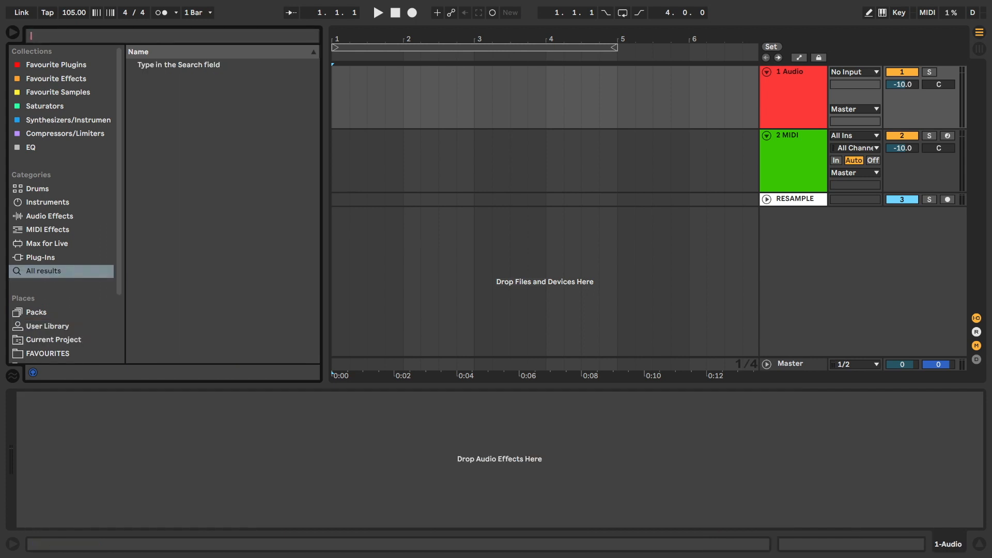
Step: Load the [FT] Dada Life - Sausage Fattener rack on the audio track, set its Fattness macro to 17 and close the plugin window
key("super+f")
type("ft saus")
key("Down")
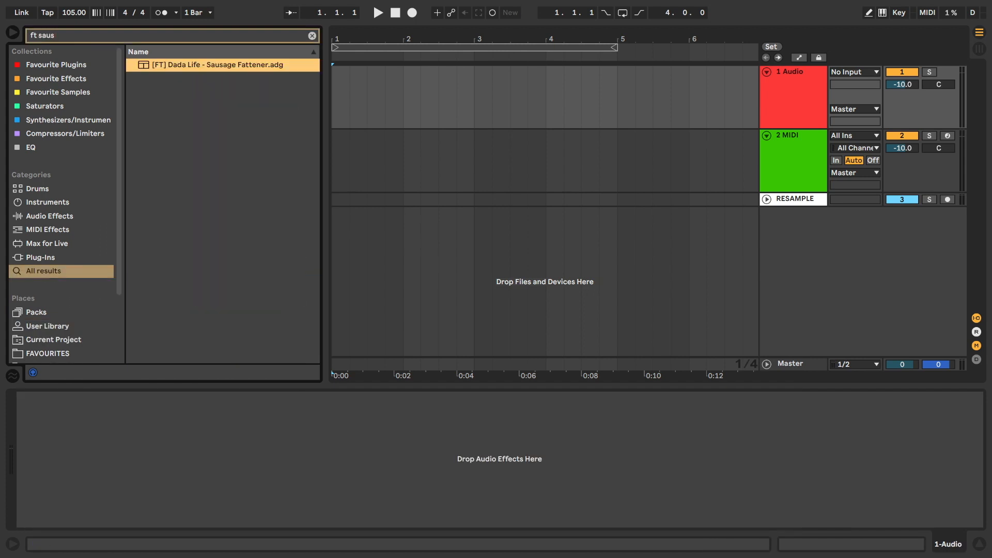
key("Return")
mouse_move(50, 443)
left_mouse_down()
mouse_move(49, 429)
mouse_move(50, 449)
left_mouse_up()
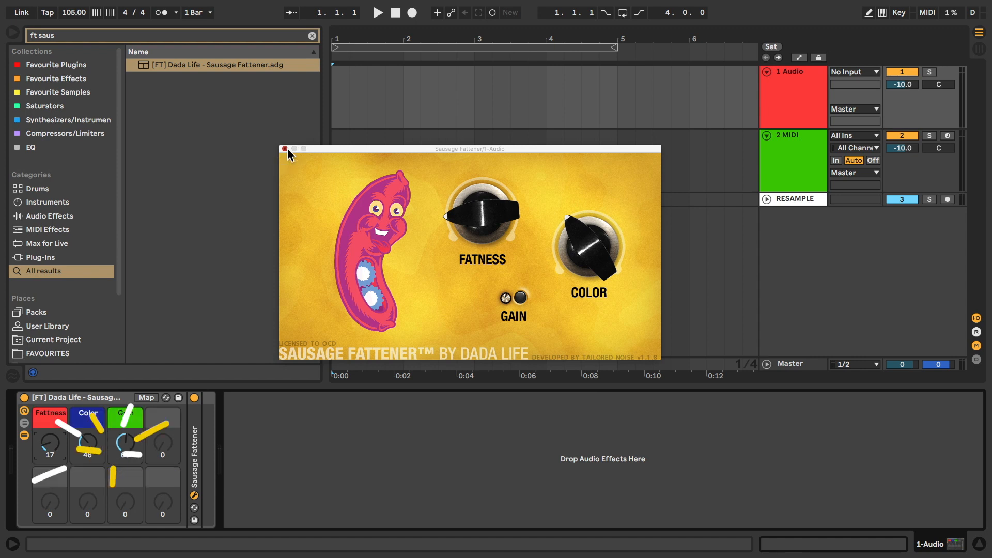
left_click(285, 148)
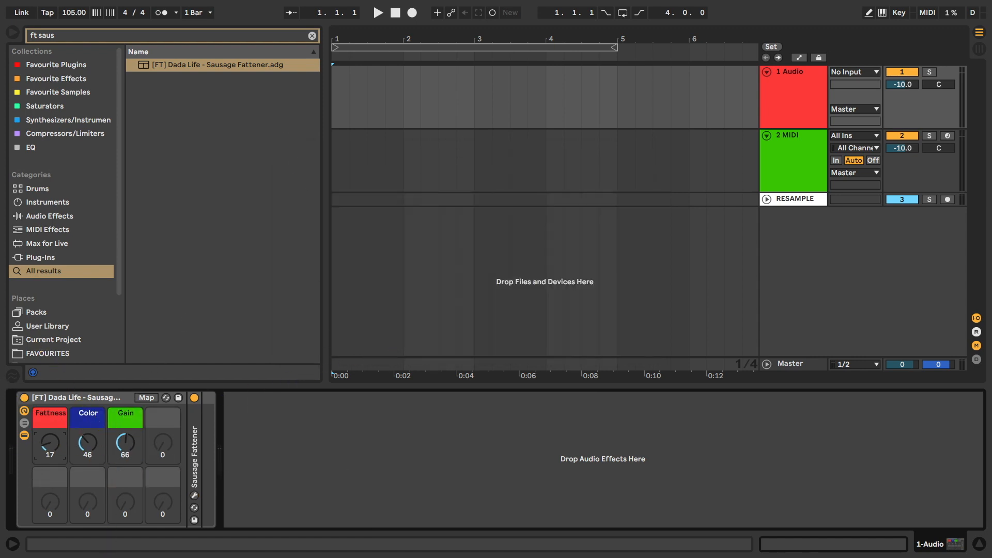